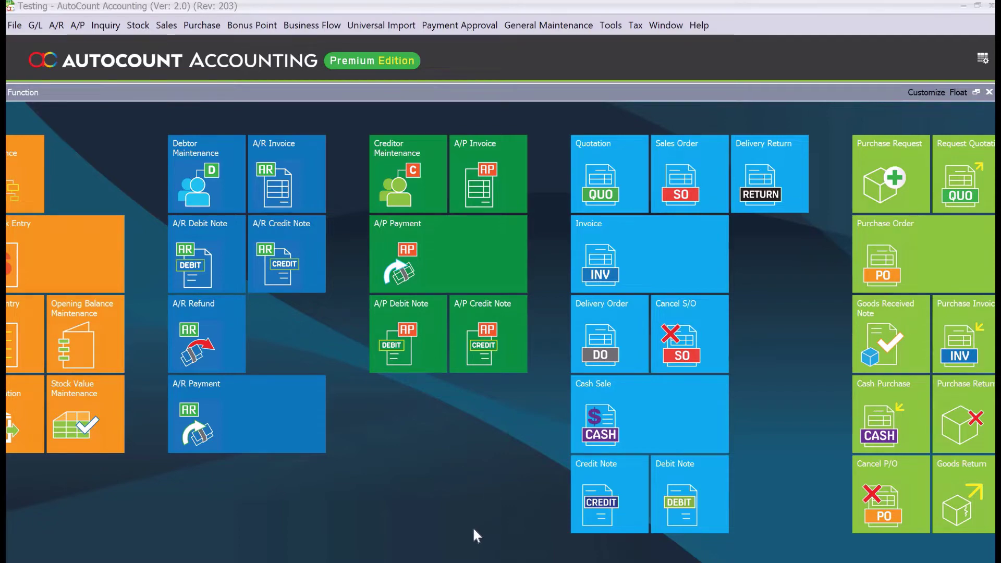
# Select creditor 400-S001 Supplier A on the new purchase invoice.
pyautogui.moveTo(444, 561)
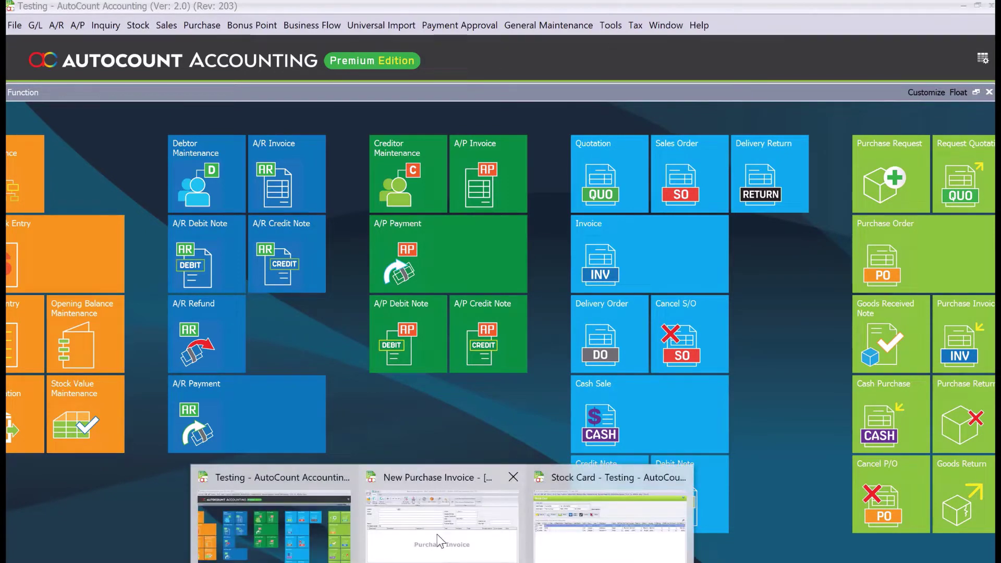
pyautogui.click(443, 516)
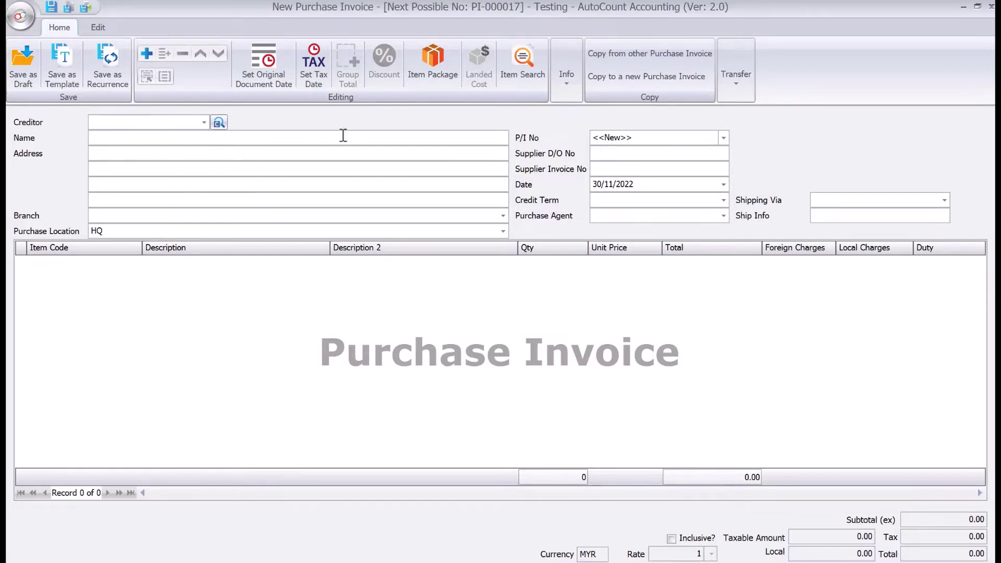
pyautogui.click(202, 123)
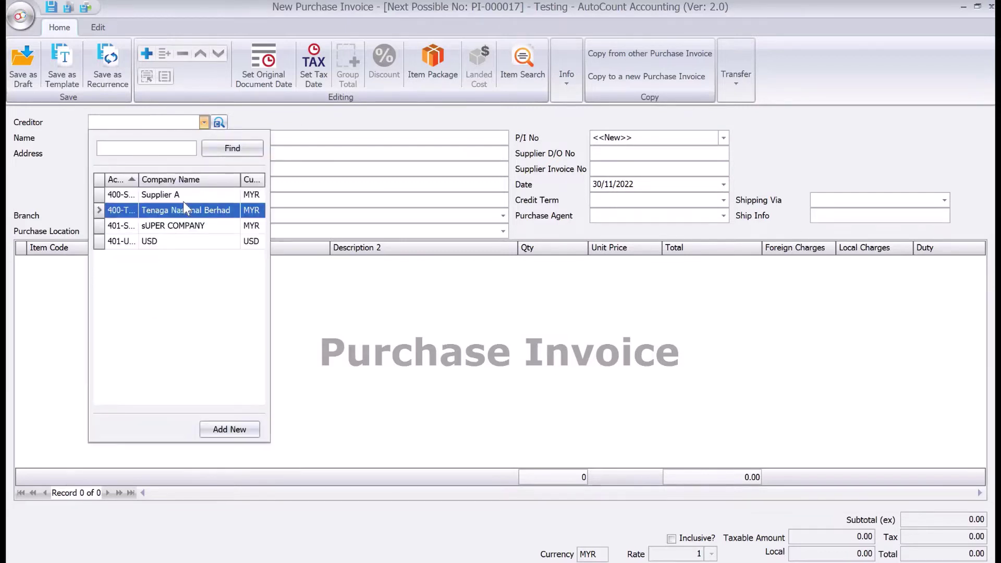
pyautogui.click(184, 200)
# Add a first line for item 00001 Hardware with quantity 10 at 100.00.
pyautogui.click(140, 56)
pyautogui.click(135, 266)
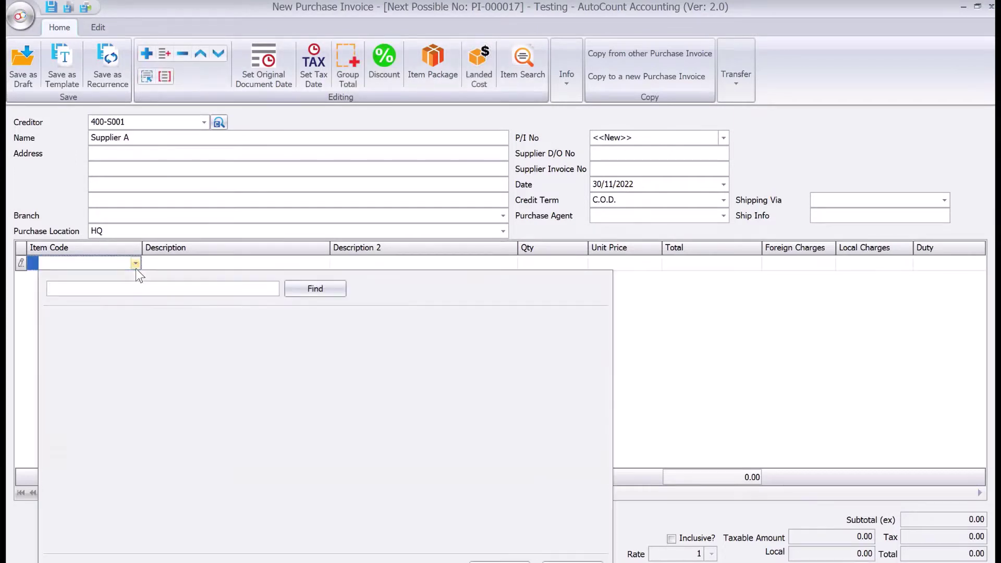
pyautogui.click(173, 331)
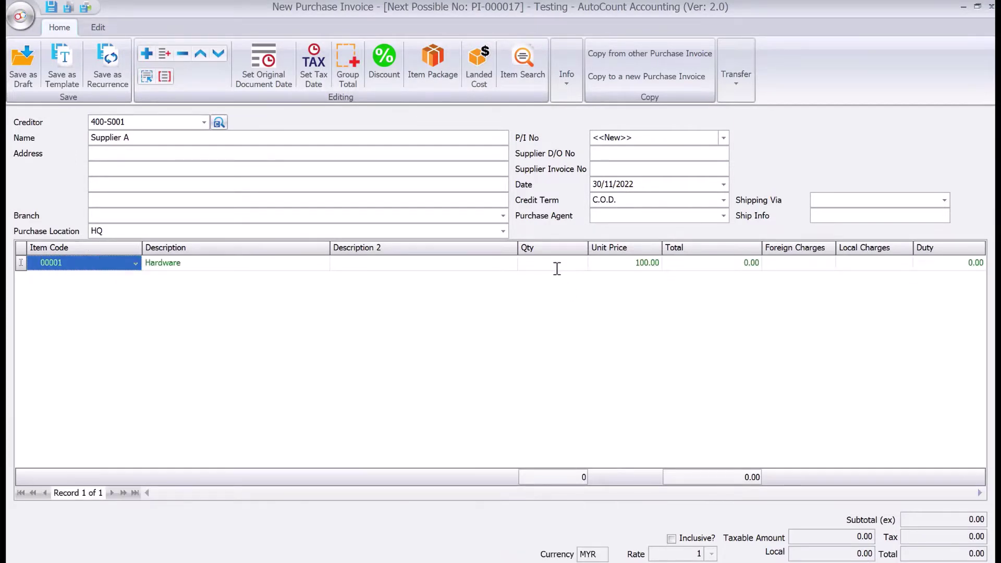
pyautogui.click(557, 266)
pyautogui.write('10')
pyautogui.press('Tab')
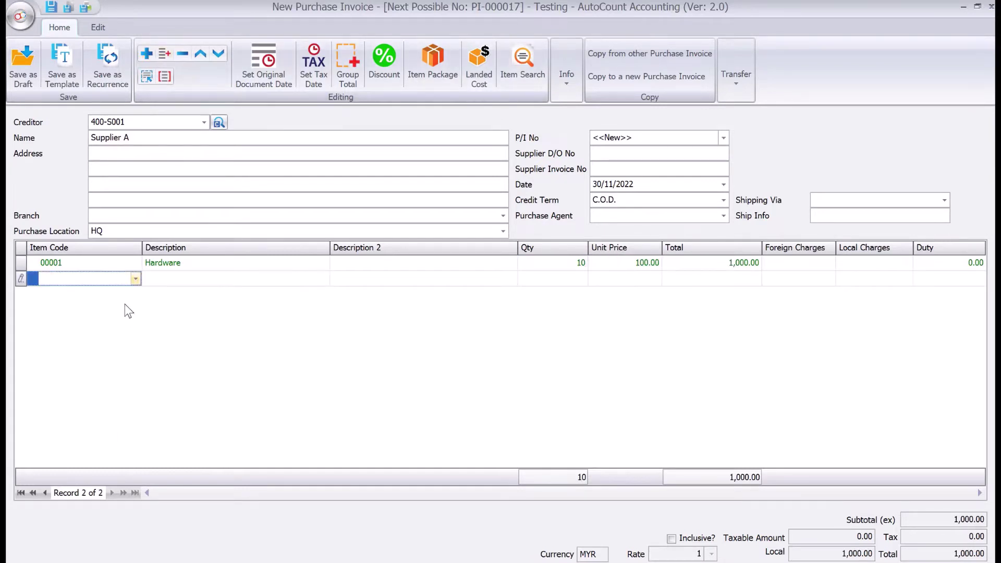
# Add a second line for item 00002 Hardware 2 with quantity 10 at unit price 50.00.
pyautogui.click(136, 280)
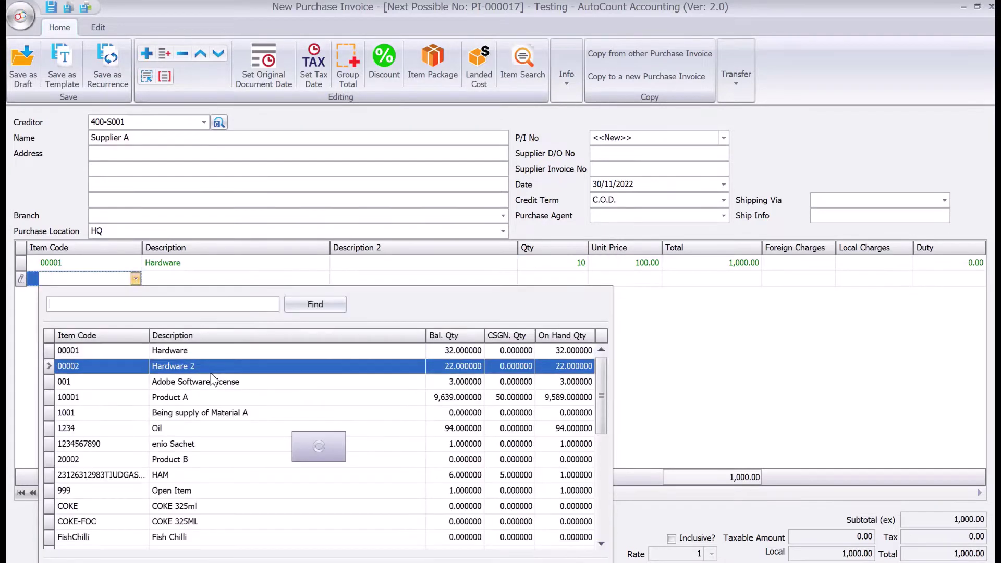
pyautogui.click(157, 361)
pyautogui.click(556, 280)
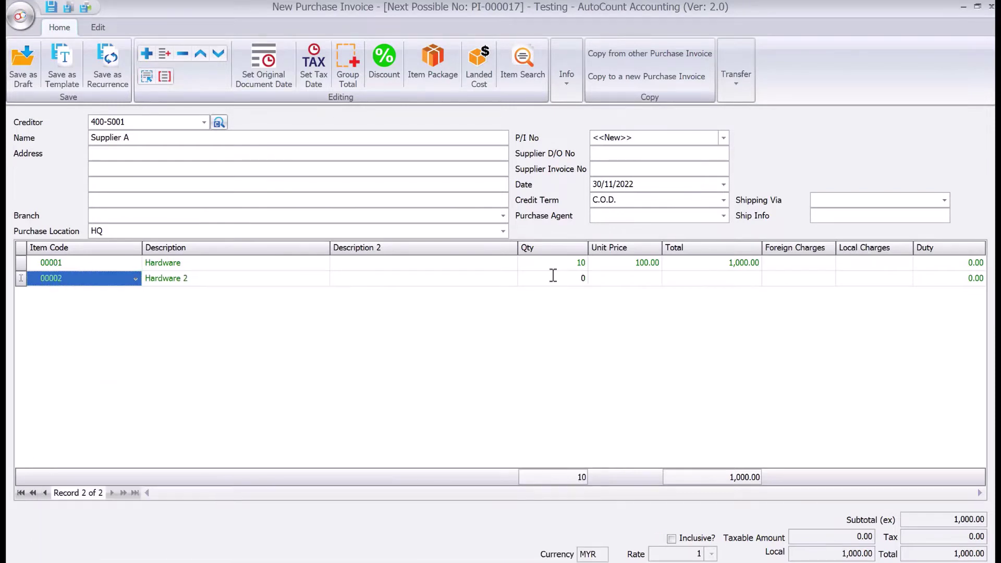
pyautogui.write('10')
pyautogui.press('Return')
pyautogui.write('50')
pyautogui.press('Return')
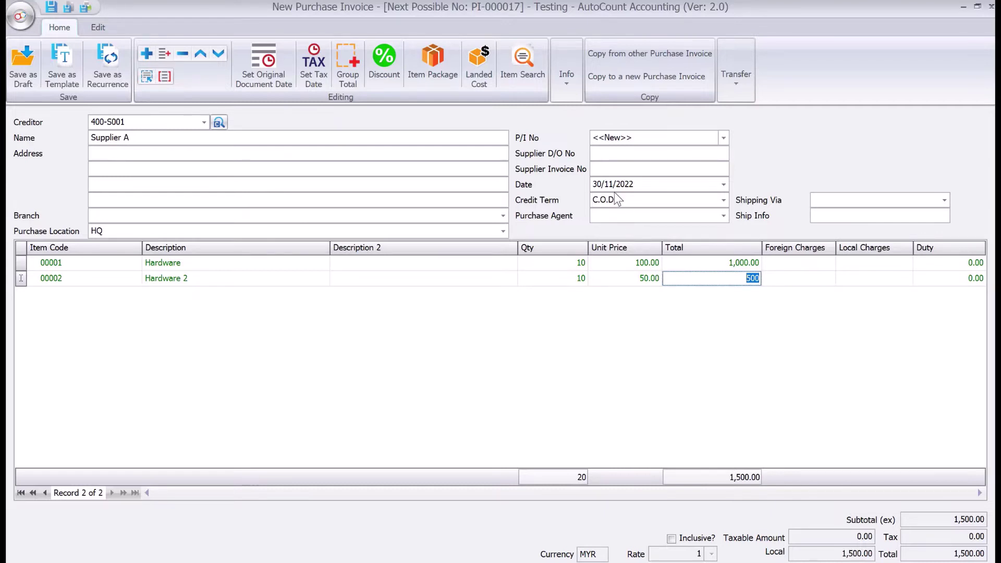
# Enter landed cost with Foreign Charge 900 and Local Charge 300, pro-rated by sub-total.
pyautogui.click(476, 66)
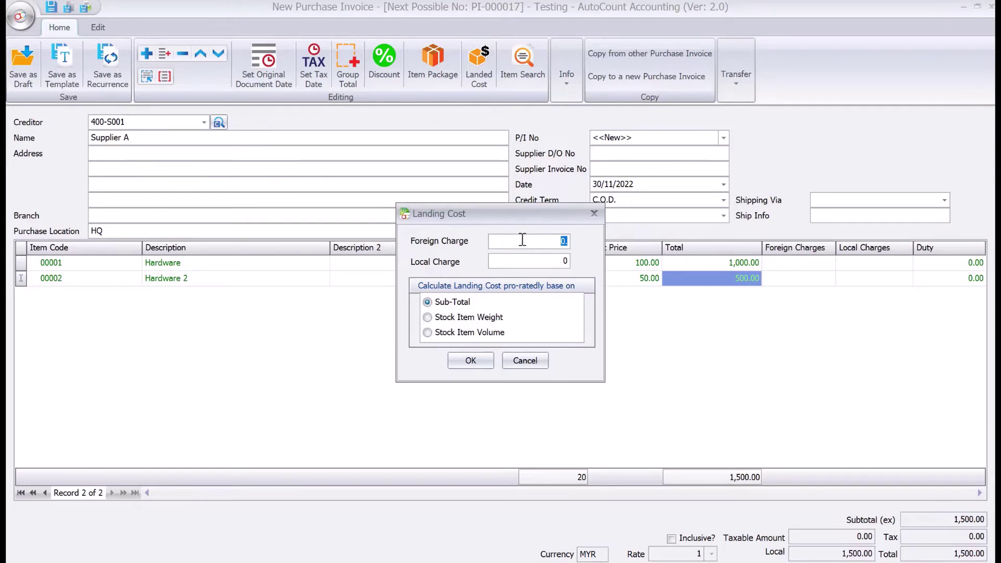
pyautogui.write('1')
pyautogui.press('BackSpace')
pyautogui.write('900.')
pyautogui.press('Tab')
pyautogui.write('300')
pyautogui.click(471, 360)
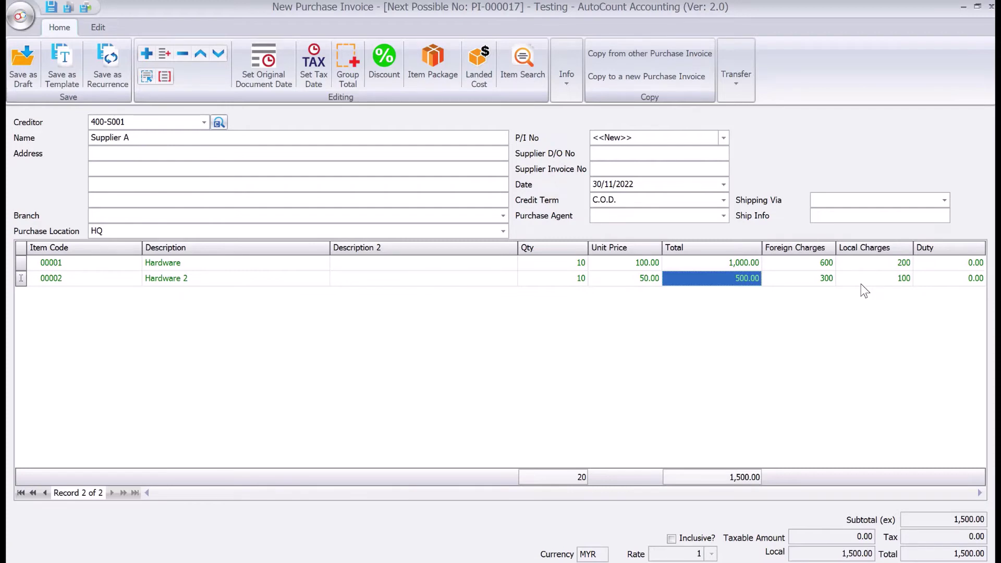
# Set the duty on the Hardware line to 100.00.
pyautogui.click(948, 265)
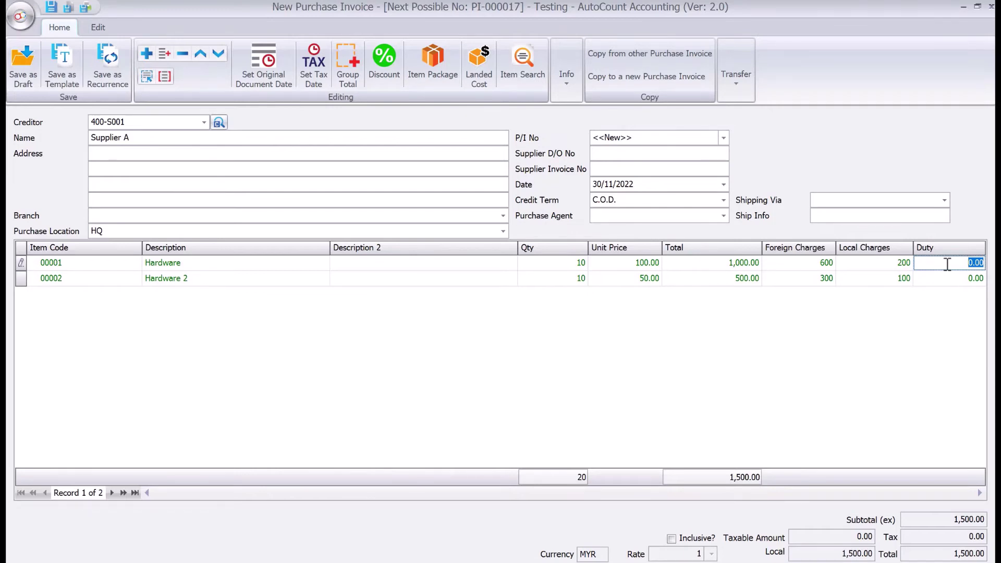
pyautogui.write('100')
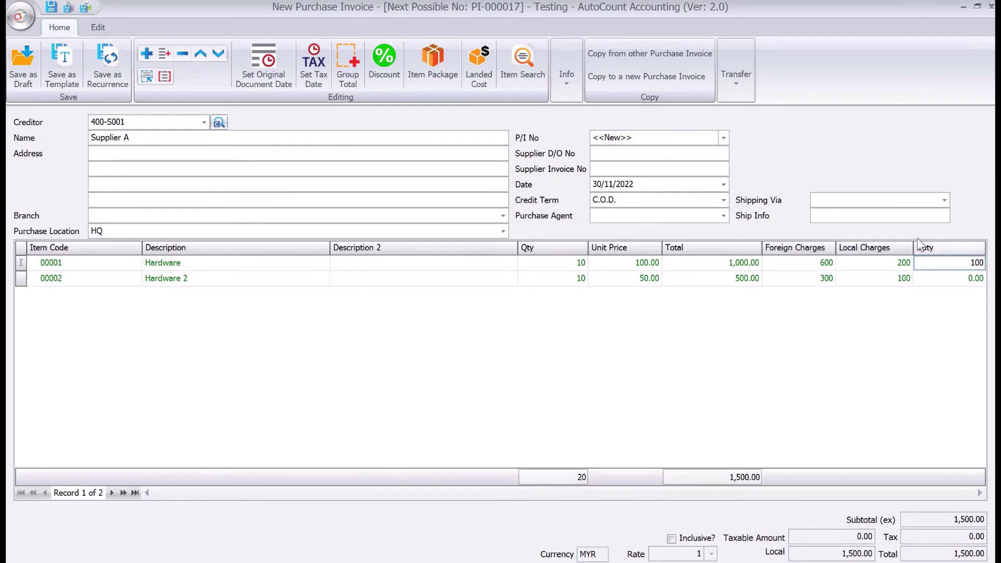
pyautogui.click(955, 277)
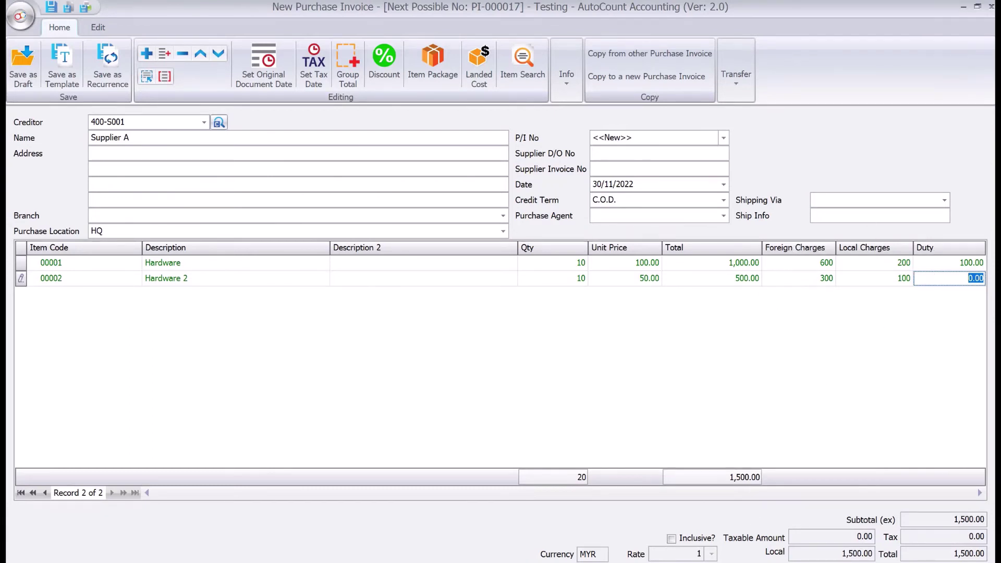
# Save the invoice, accepting the missing supplier D/O and invoice numbers.
pyautogui.hotkey('ctrl', 's')
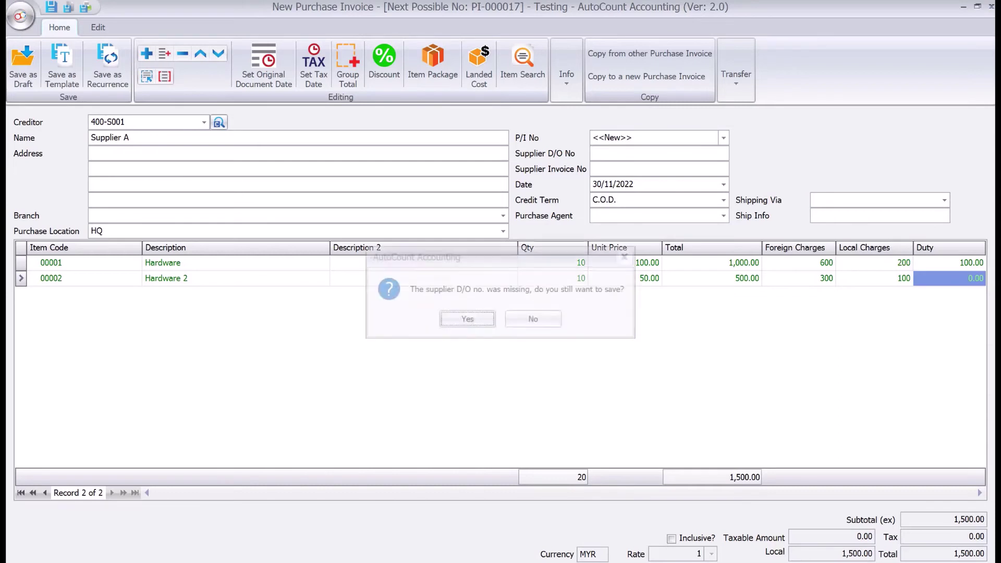
pyautogui.click(464, 317)
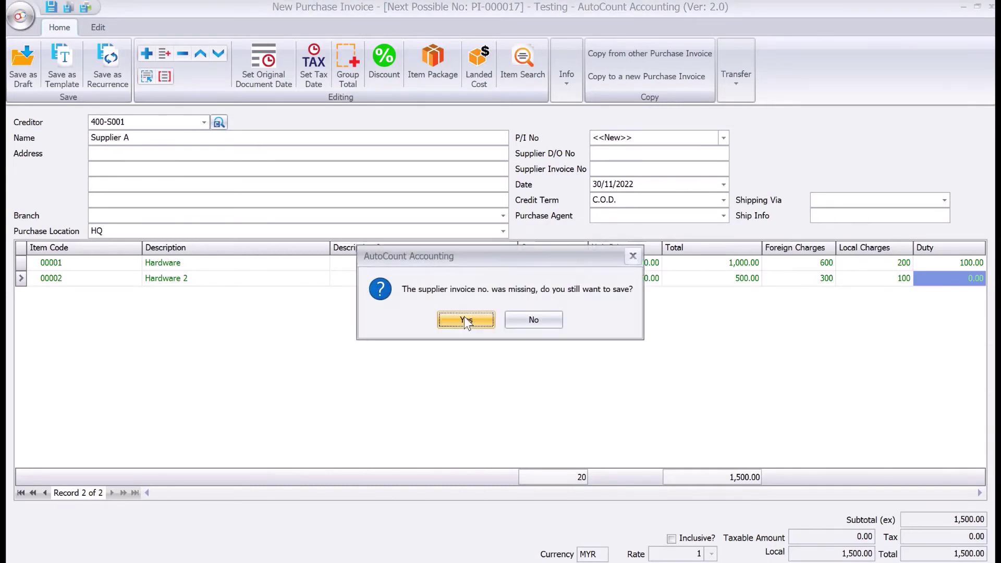
pyautogui.click(464, 317)
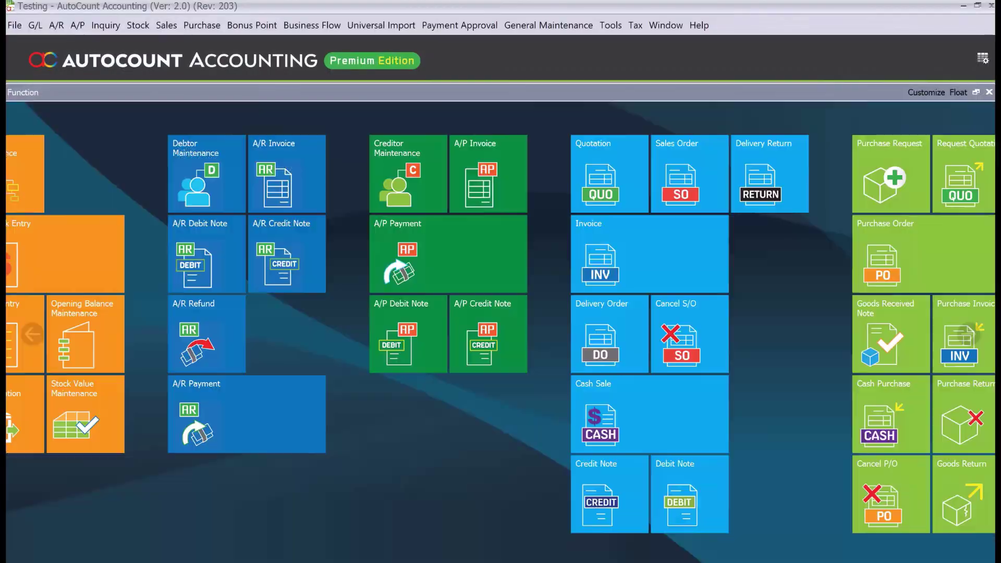
# Refresh the Stock Card and expand item 00001 at HQ to inspect PI-000016 and PI-000017.
pyautogui.click(524, 548)
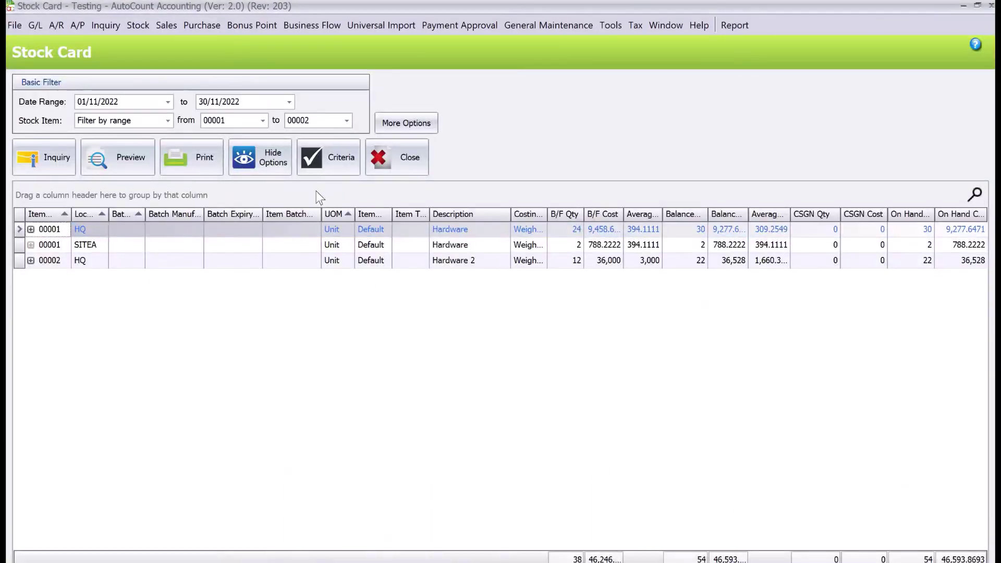
pyautogui.click(40, 146)
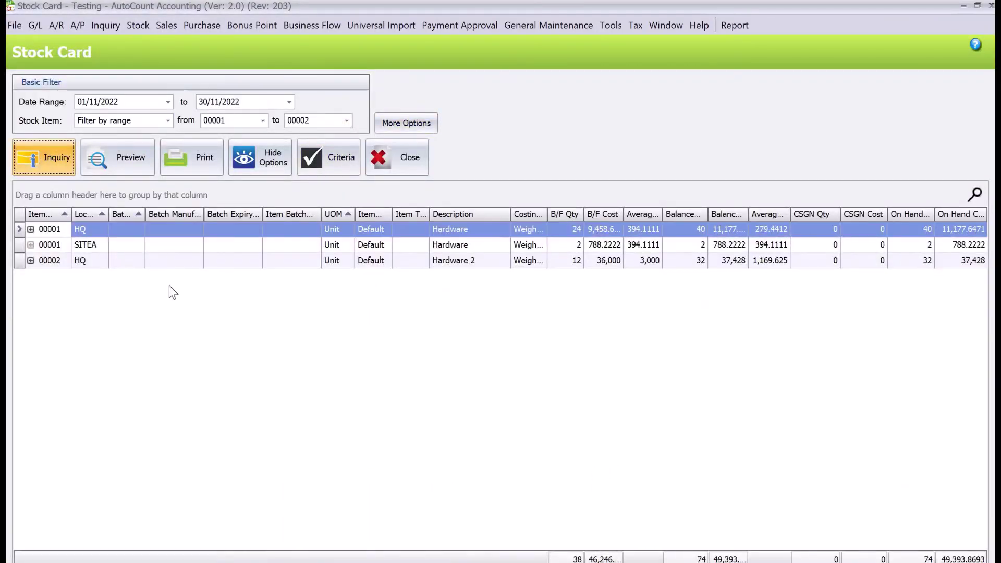
pyautogui.click(31, 229)
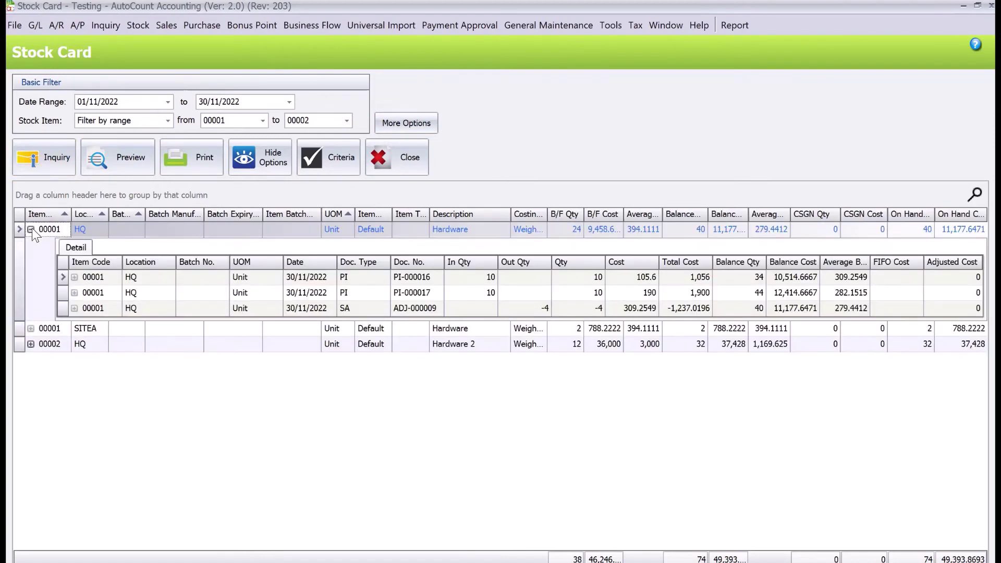
pyautogui.click(137, 282)
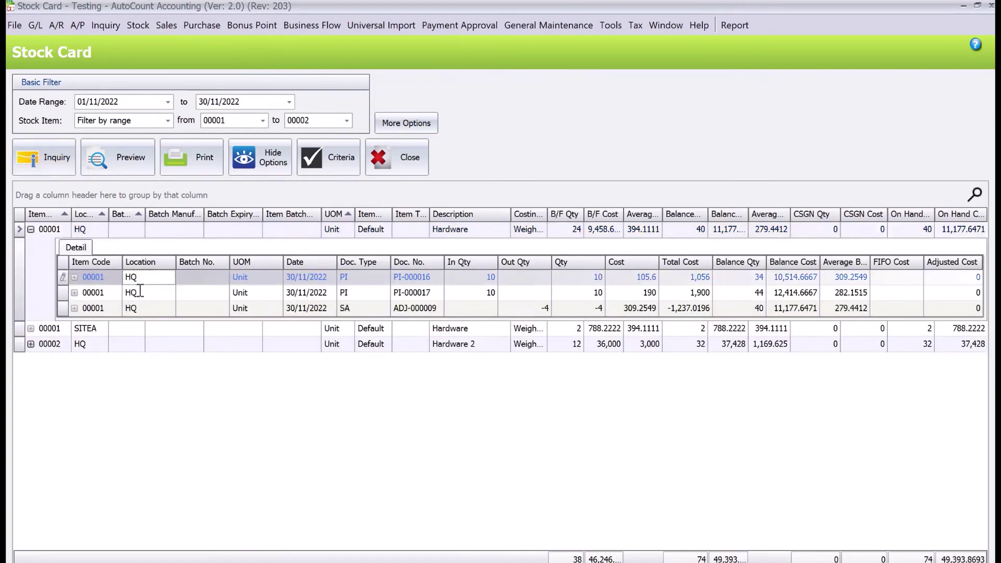
pyautogui.click(138, 288)
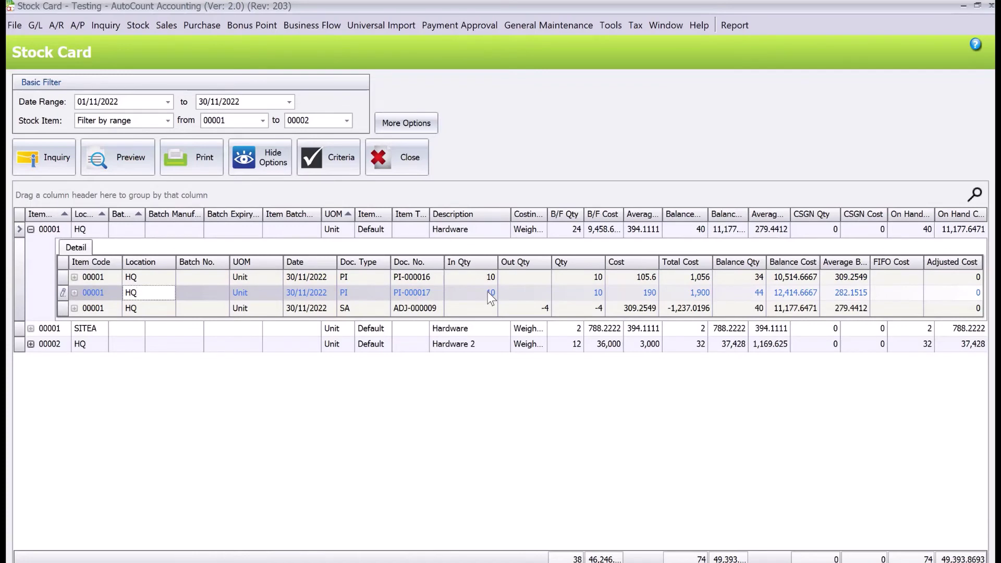